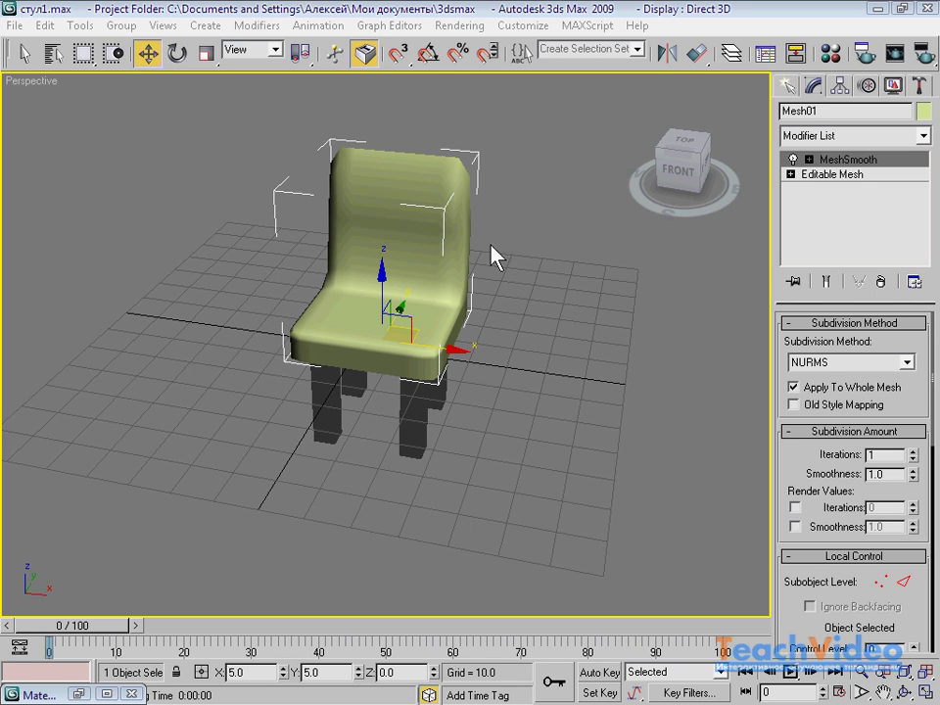
- Open the Material Editor, scroll to the unused grey sample slots, and move it off the chair
{"action": "left_click", "coordinate": [830, 53]}
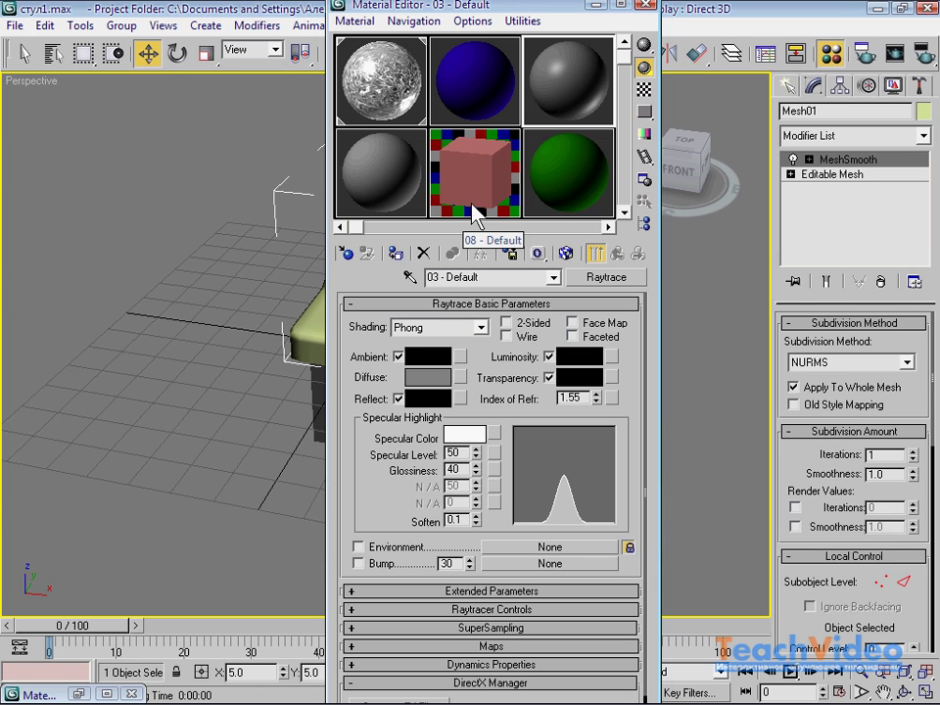
{"action": "left_click", "coordinate": [462, 305]}
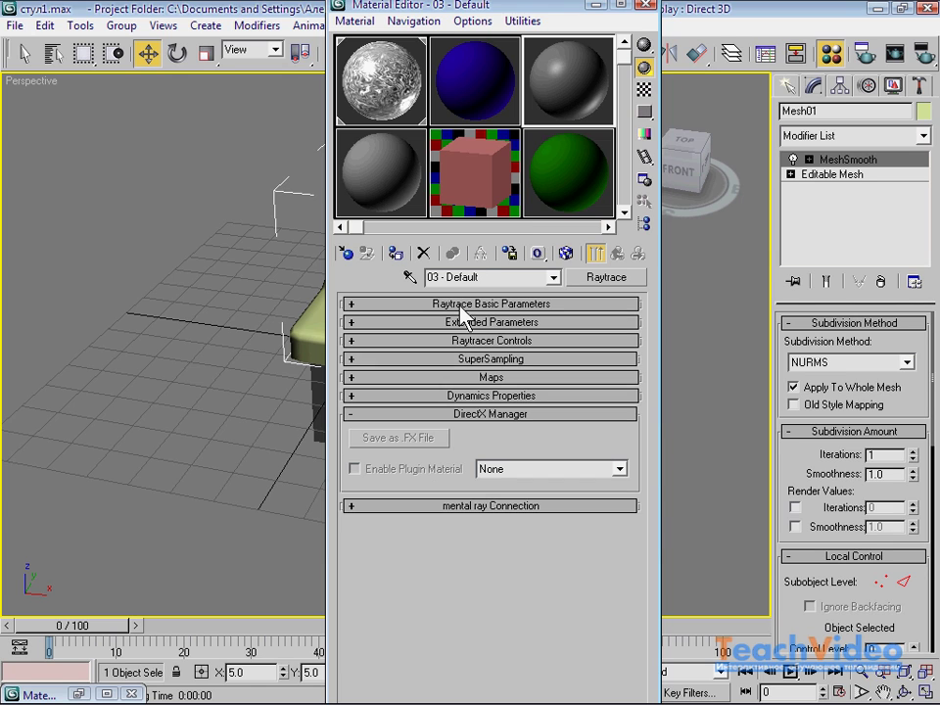
{"action": "left_click", "coordinate": [464, 308]}
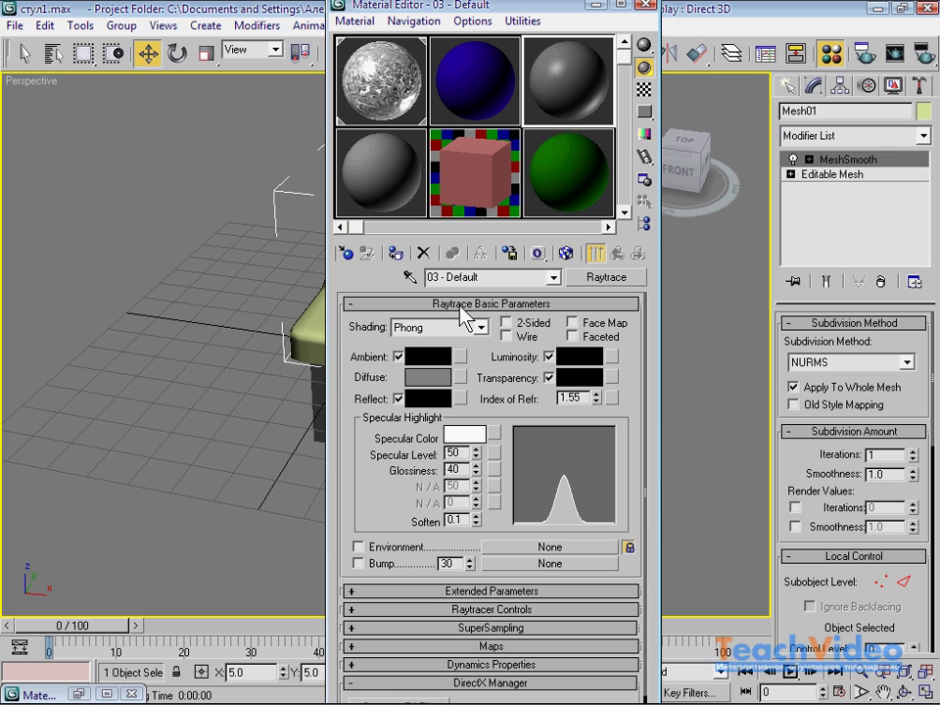
{"action": "left_click", "coordinate": [464, 305]}
{"action": "left_click", "coordinate": [465, 305]}
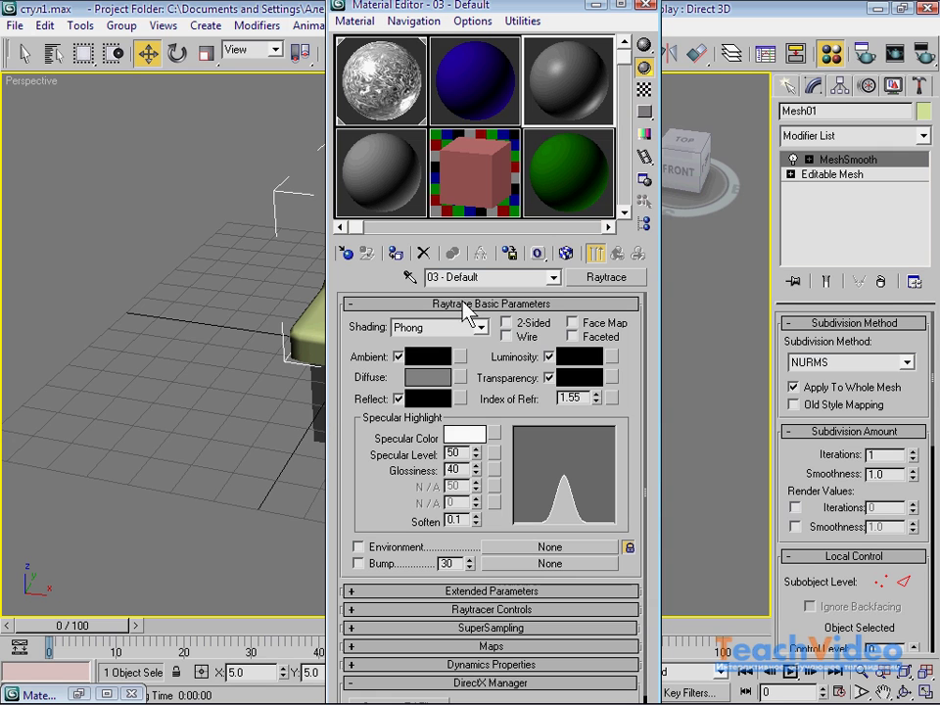
{"action": "left_click", "coordinate": [623, 211]}
{"action": "left_click", "coordinate": [623, 212]}
{"action": "left_click_drag", "start_coordinate": [529, 8], "coordinate": [680, 19]}
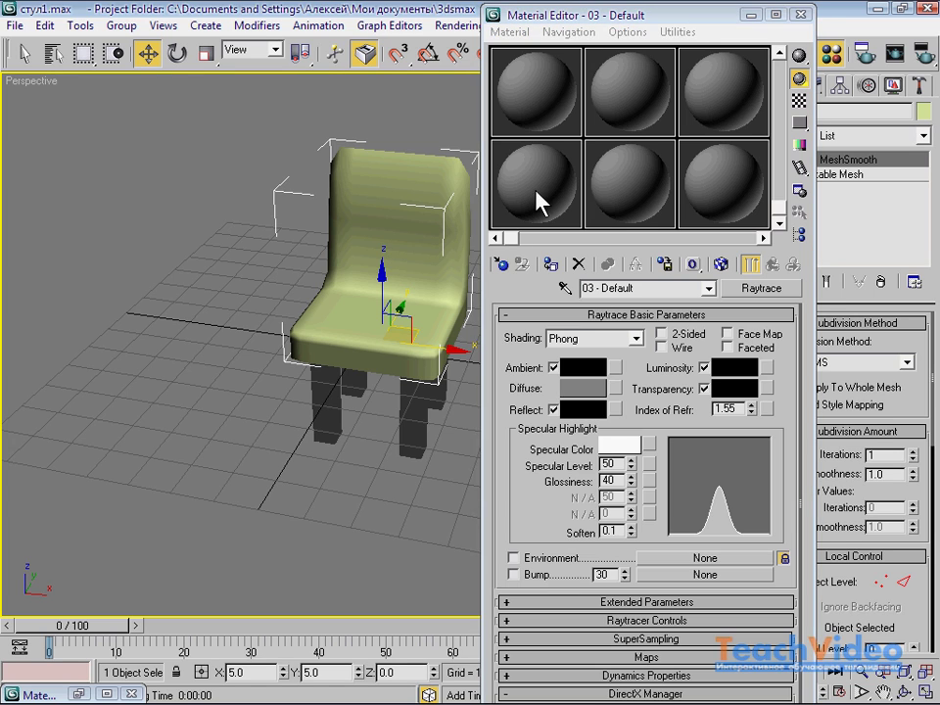
- Make the bottom-right sample slot, Standard material 21 - Default, the active material
{"action": "left_click", "coordinate": [537, 202]}
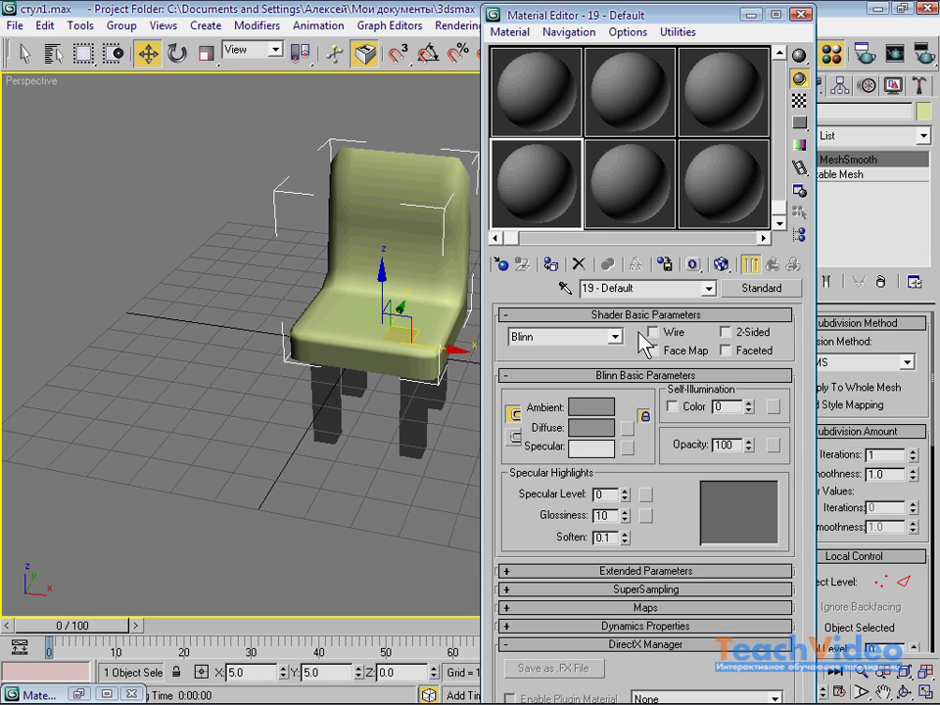
{"action": "left_click", "coordinate": [638, 209]}
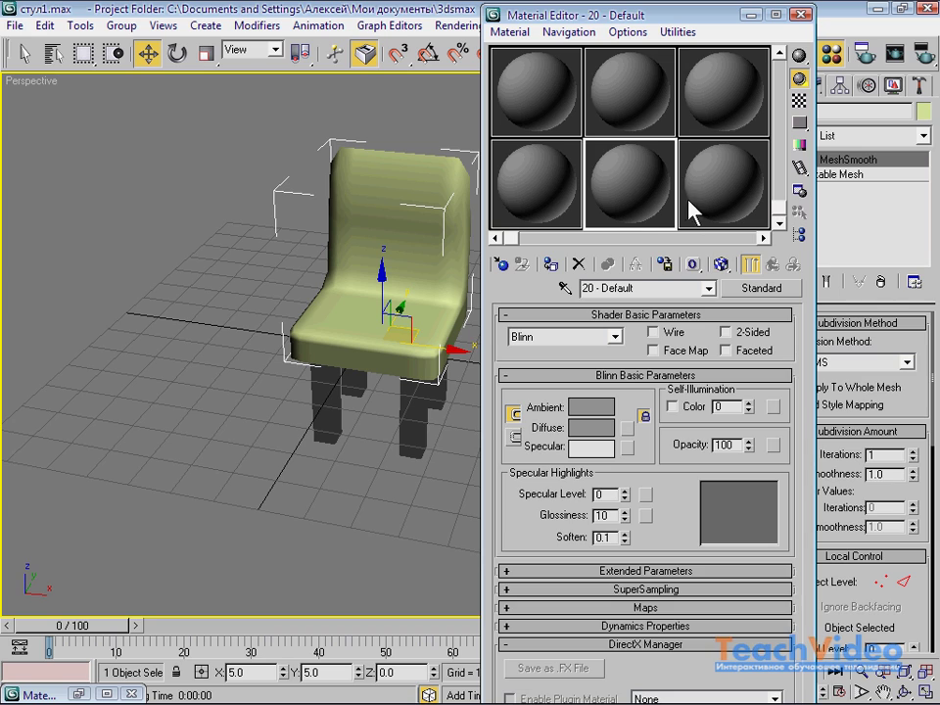
{"action": "left_click", "coordinate": [702, 202]}
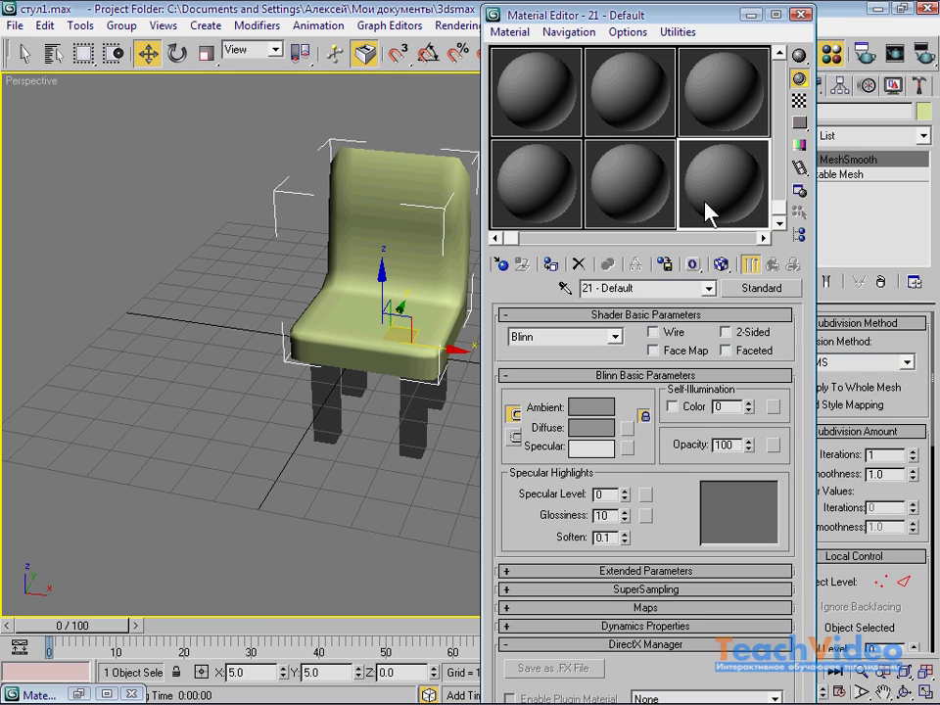
{"action": "left_click", "coordinate": [756, 289]}
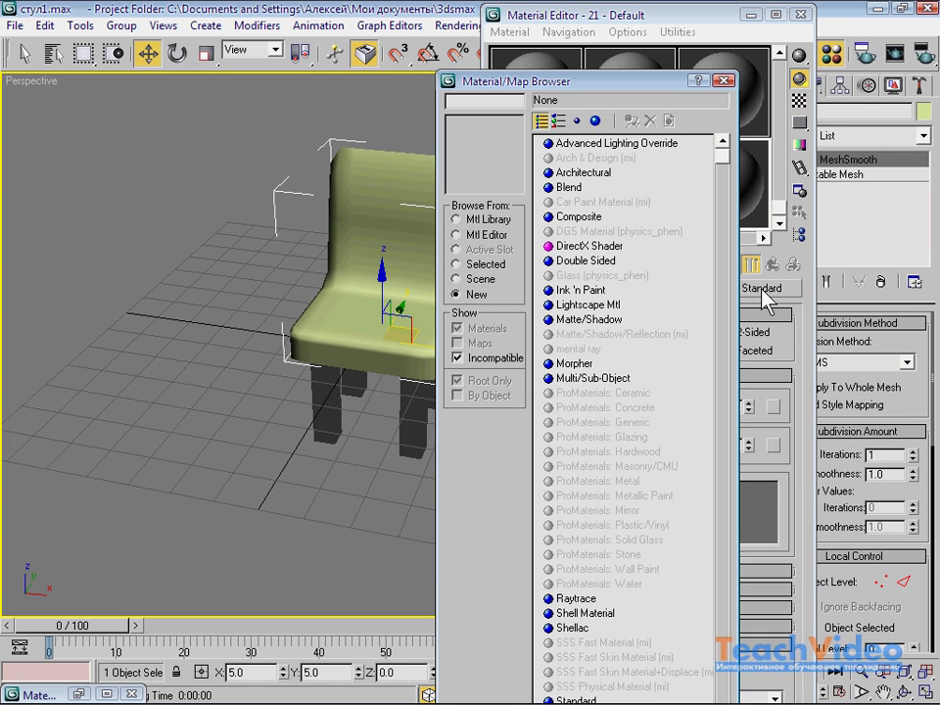
{"action": "mouse_move", "coordinate": [724, 156]}
{"action": "left_mouse_down"}
{"action": "mouse_move", "coordinate": [727, 533]}
{"action": "mouse_move", "coordinate": [713, 657]}
{"action": "left_mouse_up"}
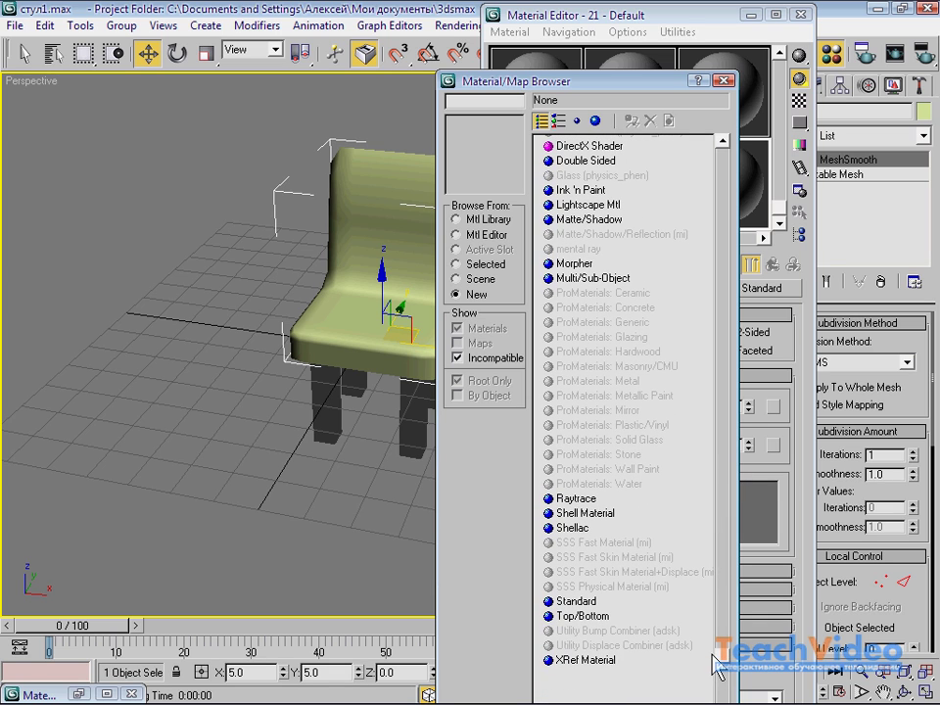
{"action": "left_click_drag", "start_coordinate": [718, 609], "coordinate": [709, 182]}
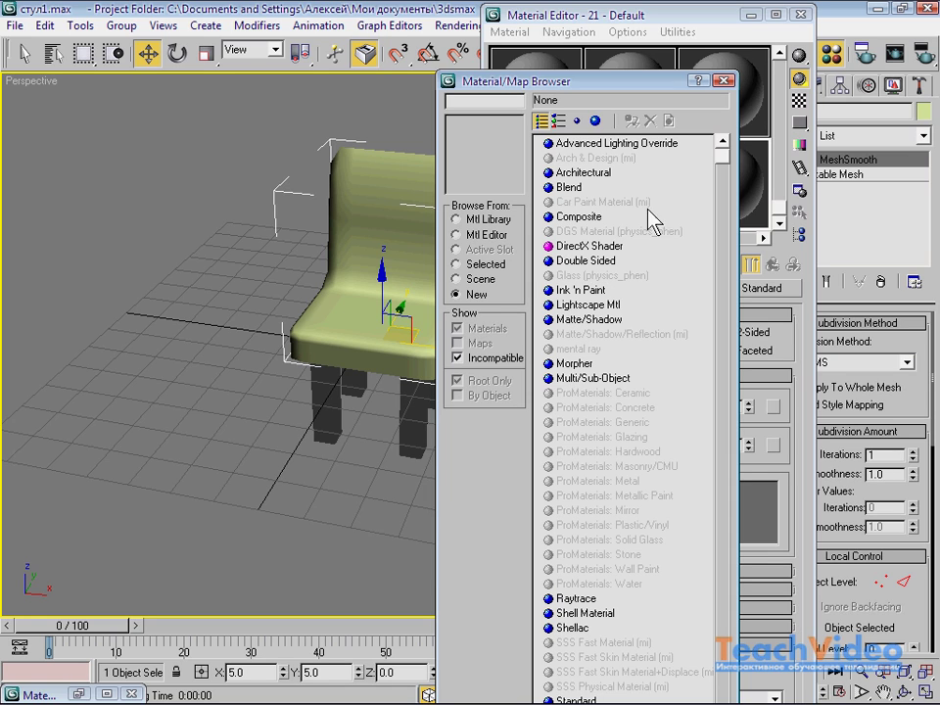
{"action": "left_click", "coordinate": [723, 83]}
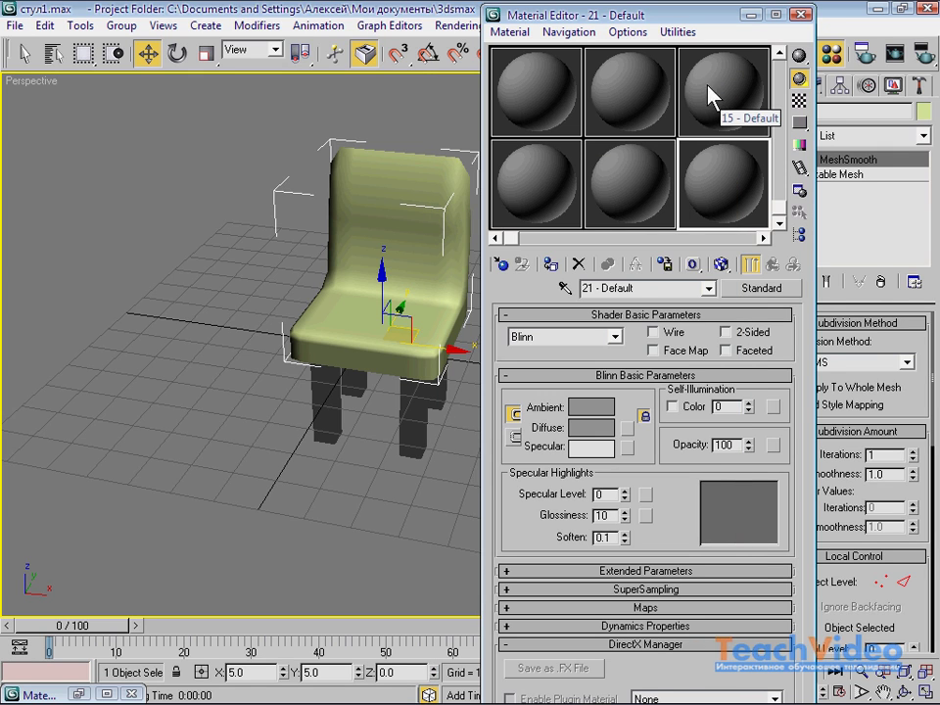
{"action": "double_click", "coordinate": [732, 181]}
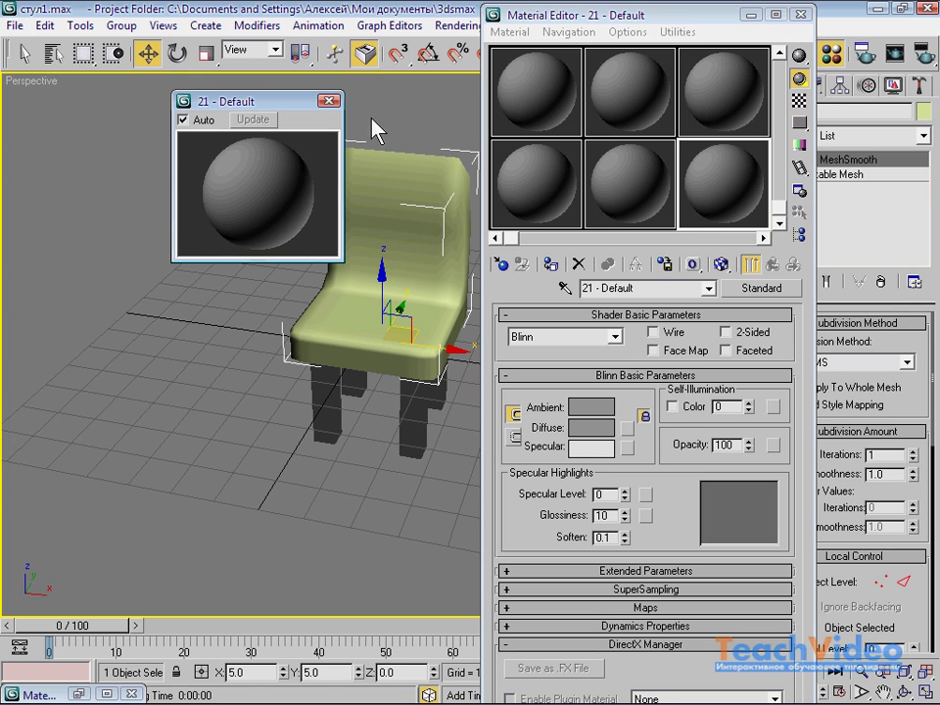
{"action": "left_click", "coordinate": [330, 100]}
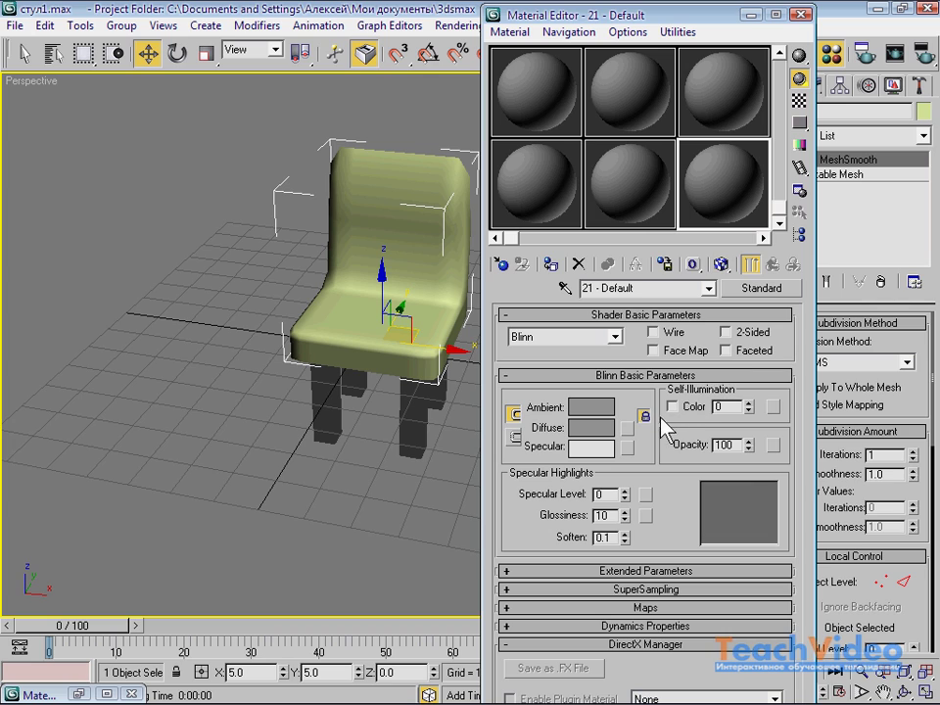
- Set the ambient and diffuse colour to light lavender-blue (Hue 180, Sat 95, Value 239)
{"action": "left_click", "coordinate": [595, 410]}
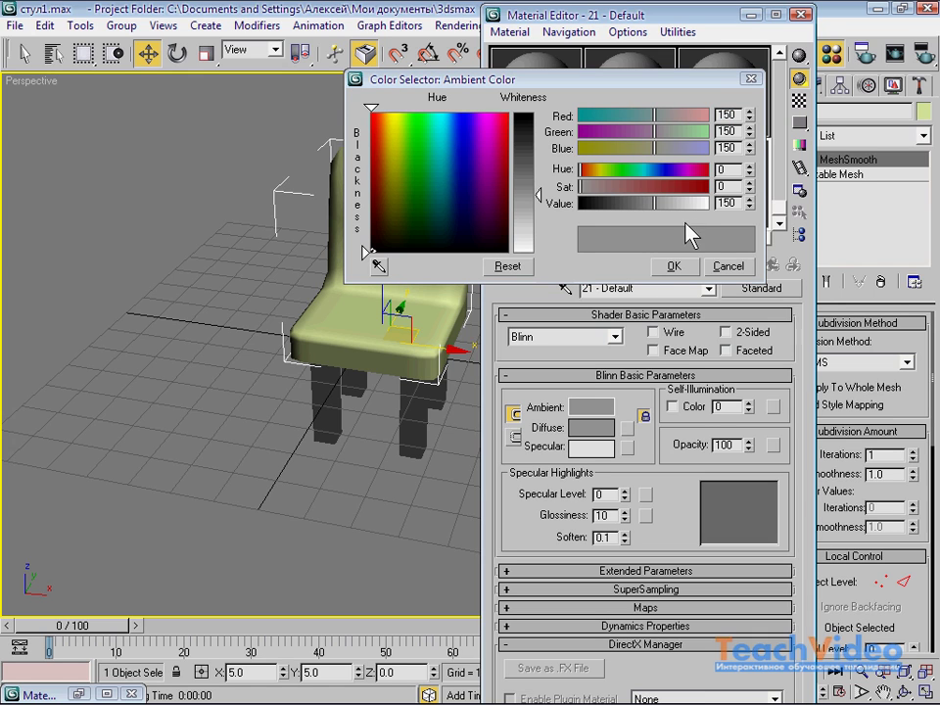
{"action": "left_click", "coordinate": [468, 134]}
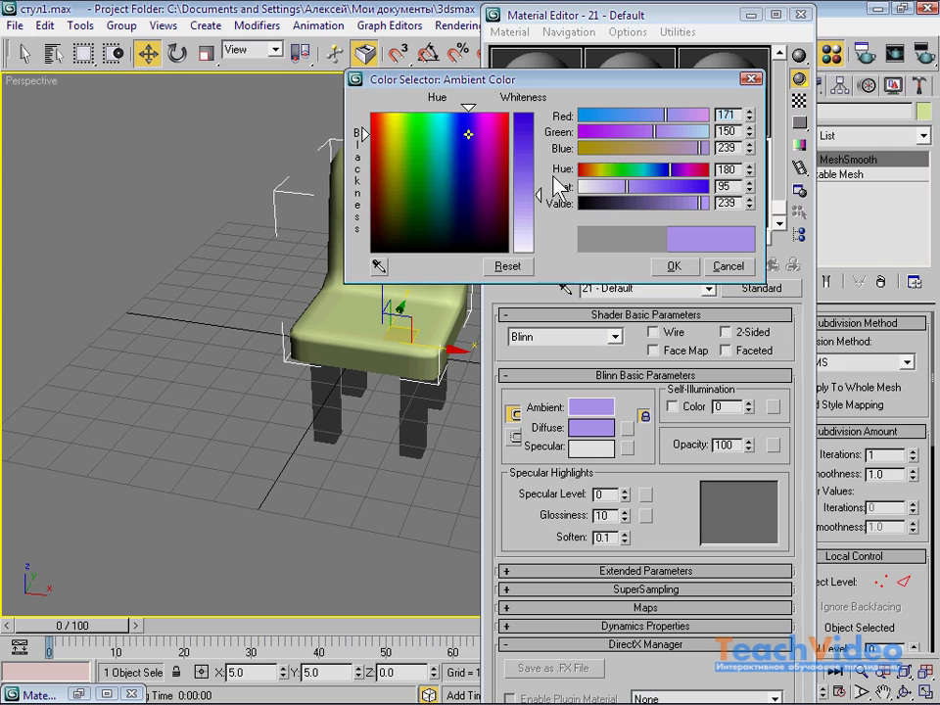
{"action": "left_click", "coordinate": [675, 266]}
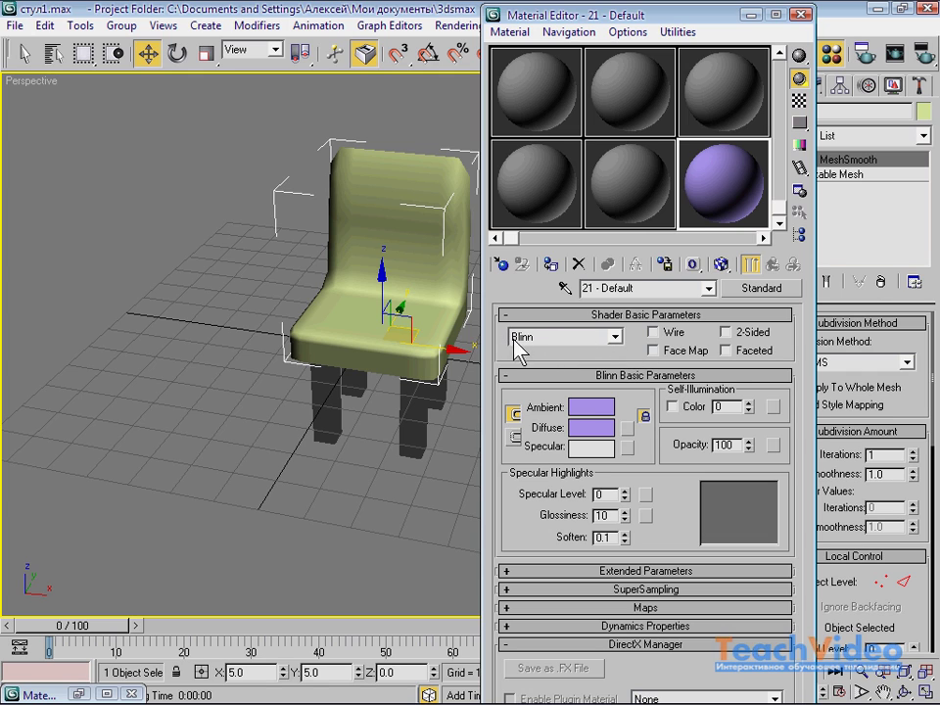
- Switch material 21's shader to Metal
{"action": "left_click", "coordinate": [616, 337]}
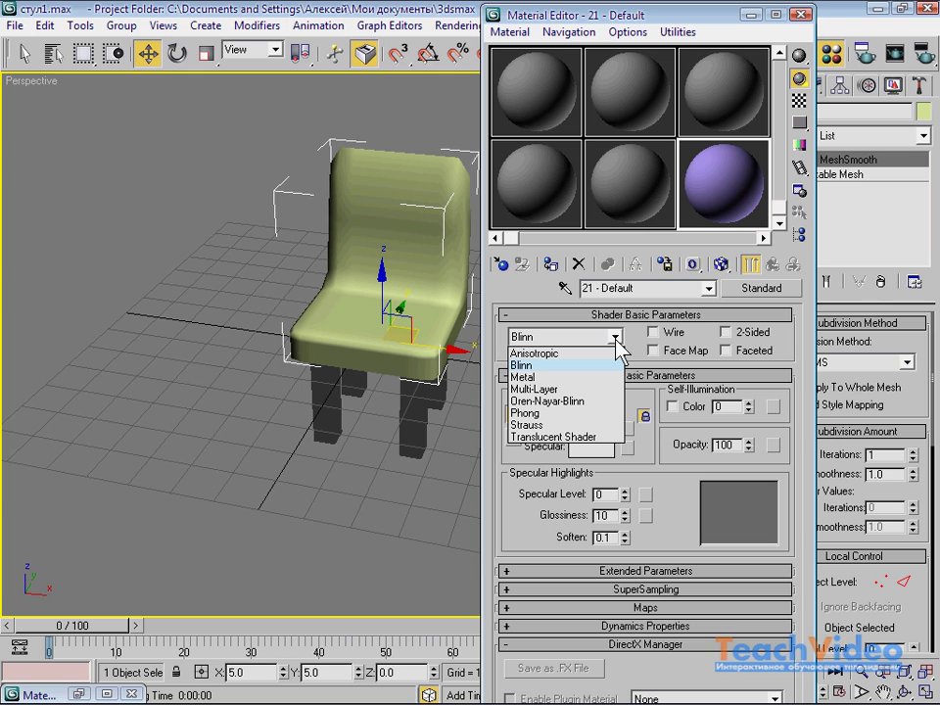
{"action": "left_click", "coordinate": [534, 413]}
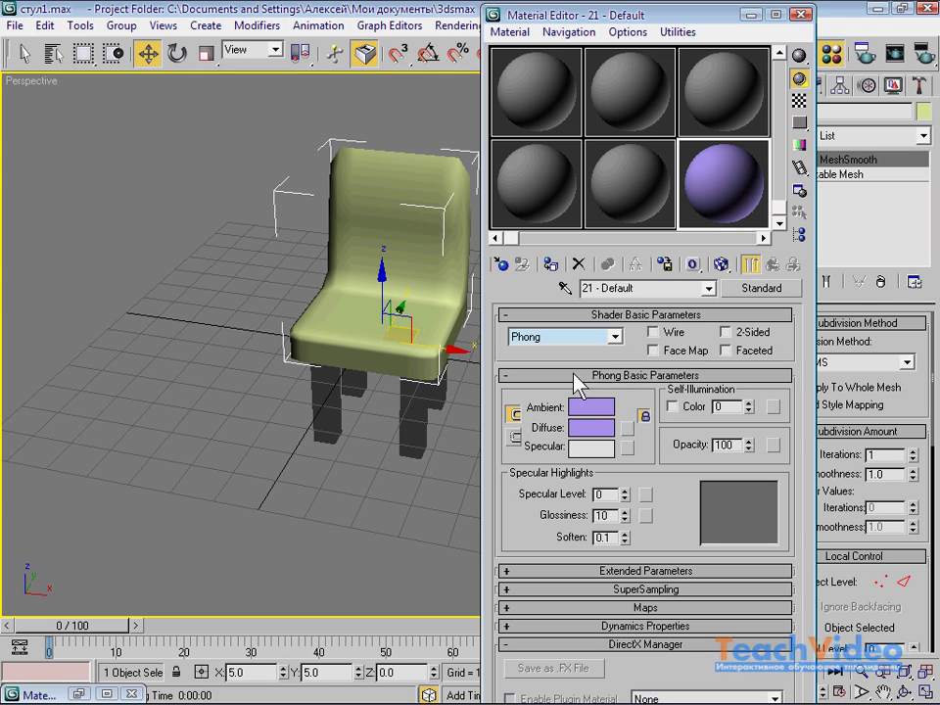
{"action": "left_click", "coordinate": [616, 337]}
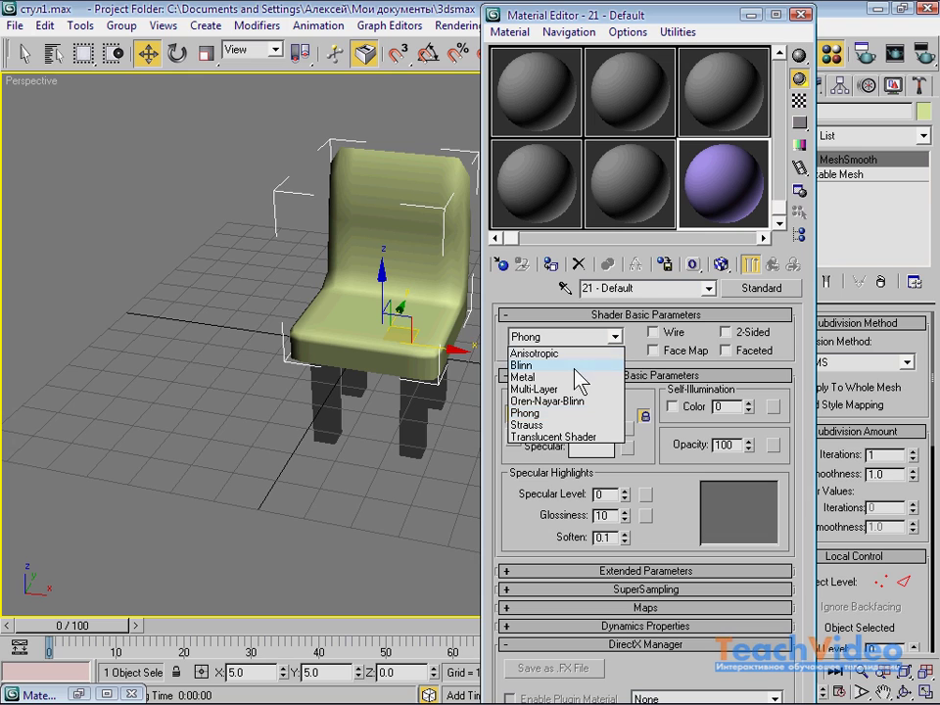
{"action": "left_click", "coordinate": [554, 378]}
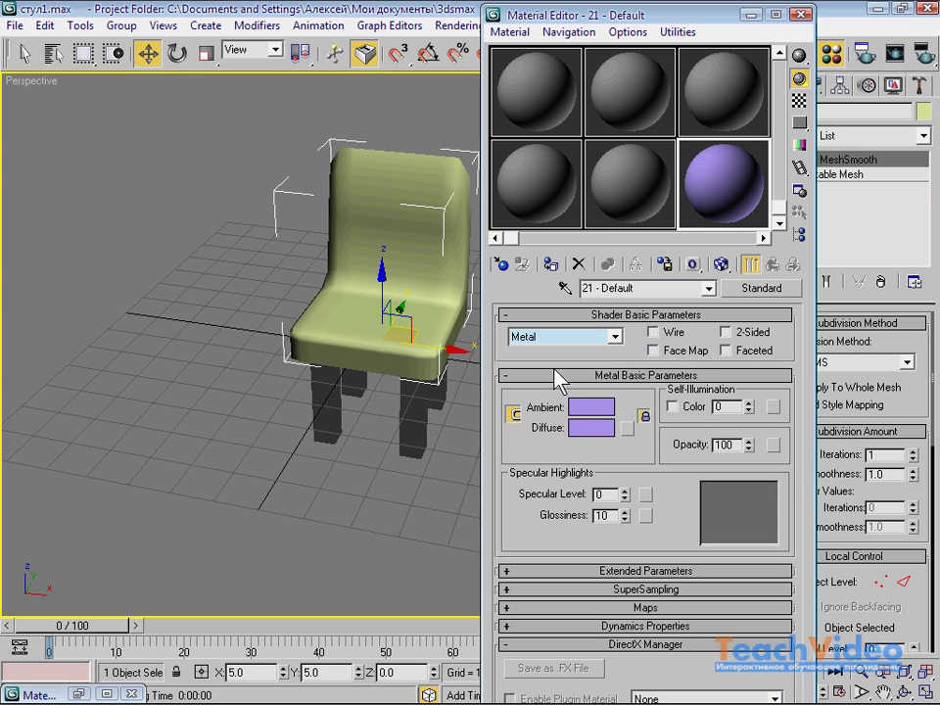
- Change the ambient colour to a greyish tan (RGB 170, 165, 150)
{"action": "left_click", "coordinate": [590, 408]}
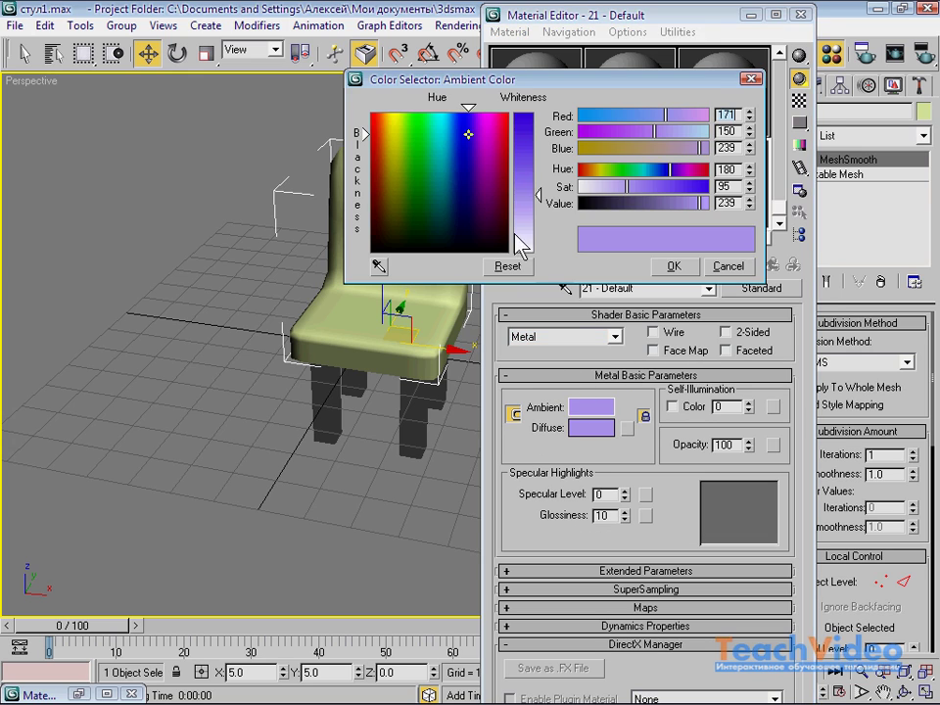
{"action": "mouse_move", "coordinate": [494, 199]}
{"action": "left_mouse_down"}
{"action": "mouse_move", "coordinate": [392, 219]}
{"action": "mouse_move", "coordinate": [389, 228]}
{"action": "left_mouse_up"}
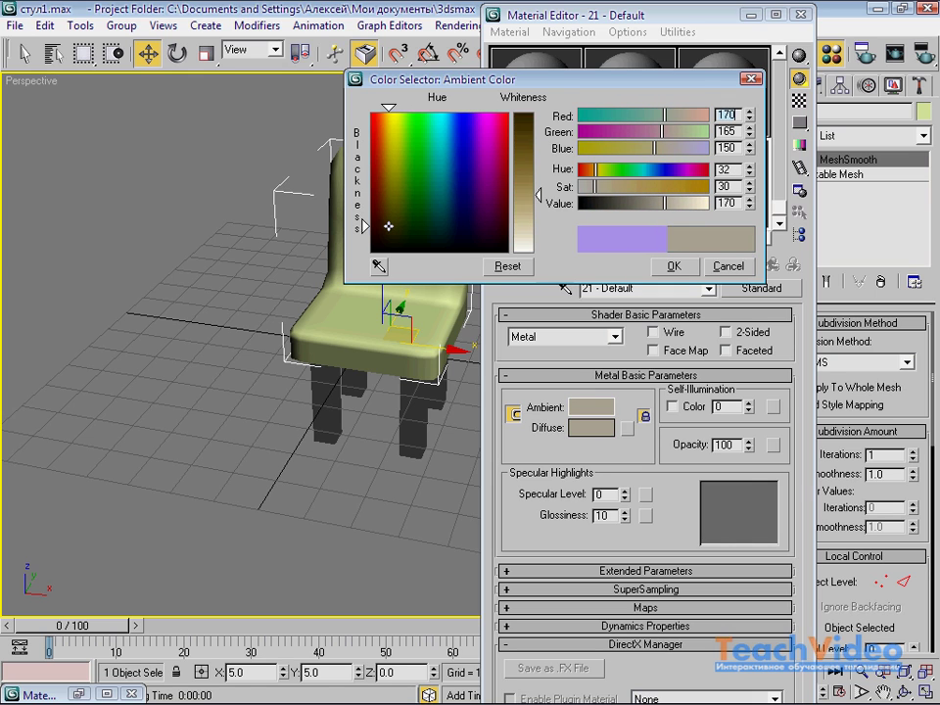
{"action": "left_click", "coordinate": [674, 266]}
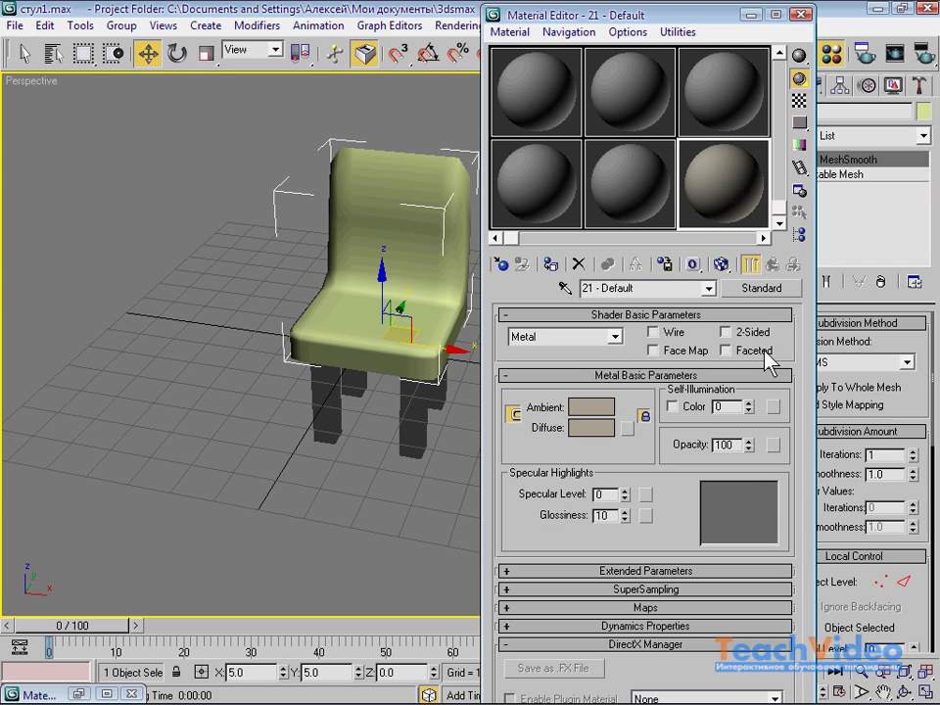
- Change the diffuse colour to a pale greyish lilac (RGB 156, 150, 164)
{"action": "left_click_drag", "start_coordinate": [687, 21], "coordinate": [685, 3]}
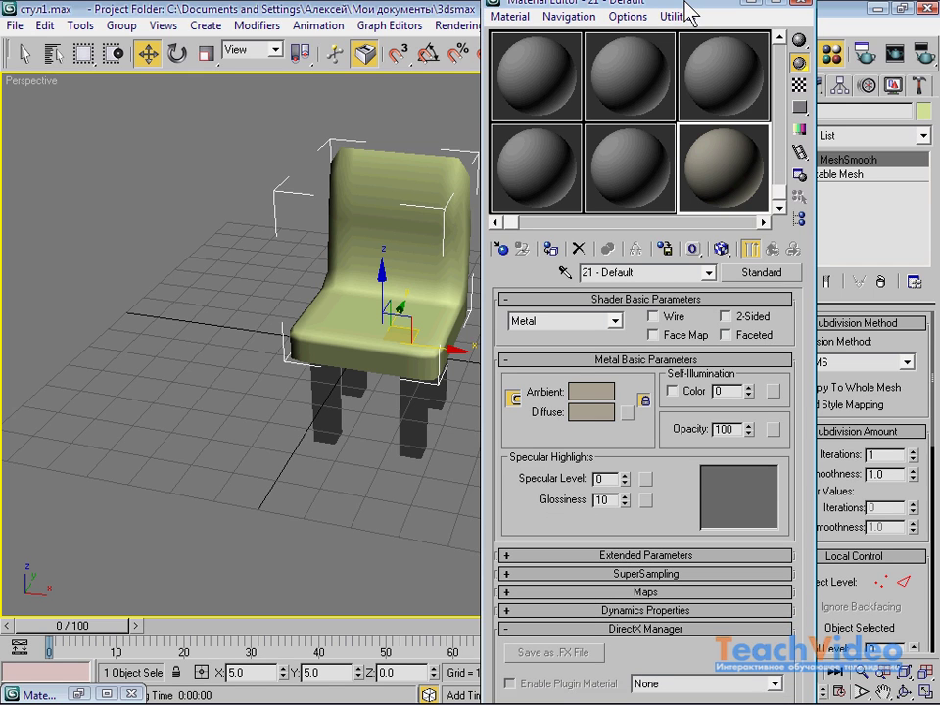
{"action": "left_click", "coordinate": [587, 409]}
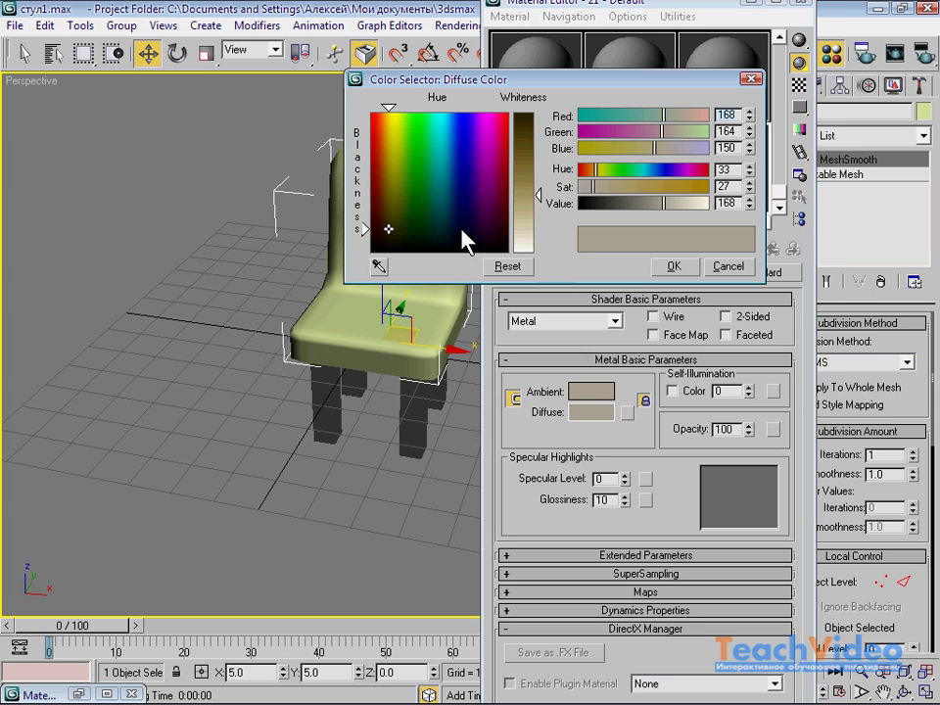
{"action": "left_click_drag", "start_coordinate": [467, 243], "coordinate": [473, 233]}
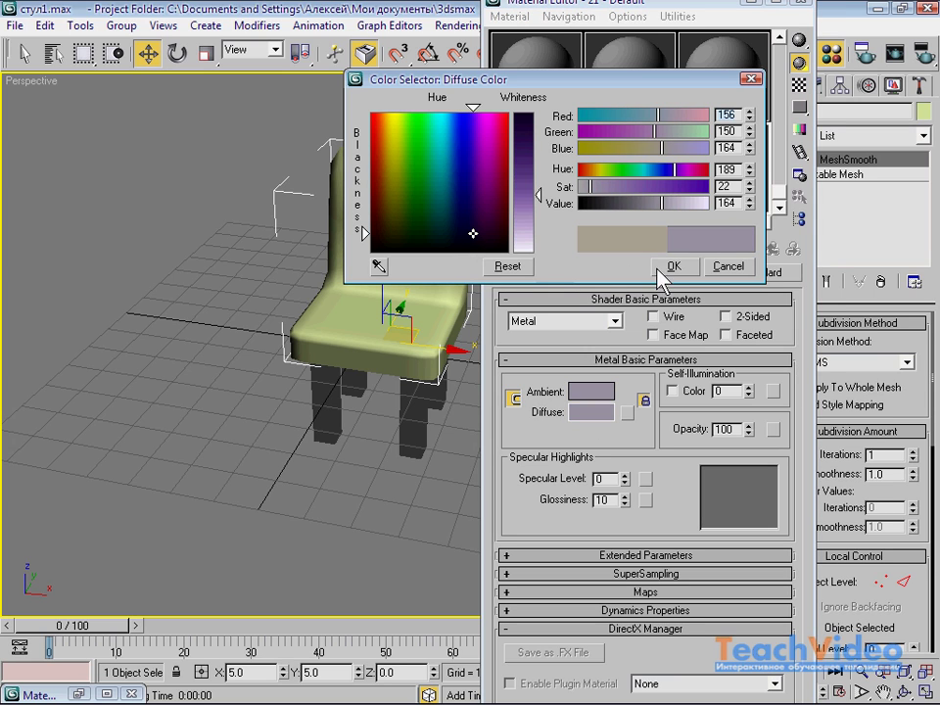
{"action": "left_click", "coordinate": [658, 270]}
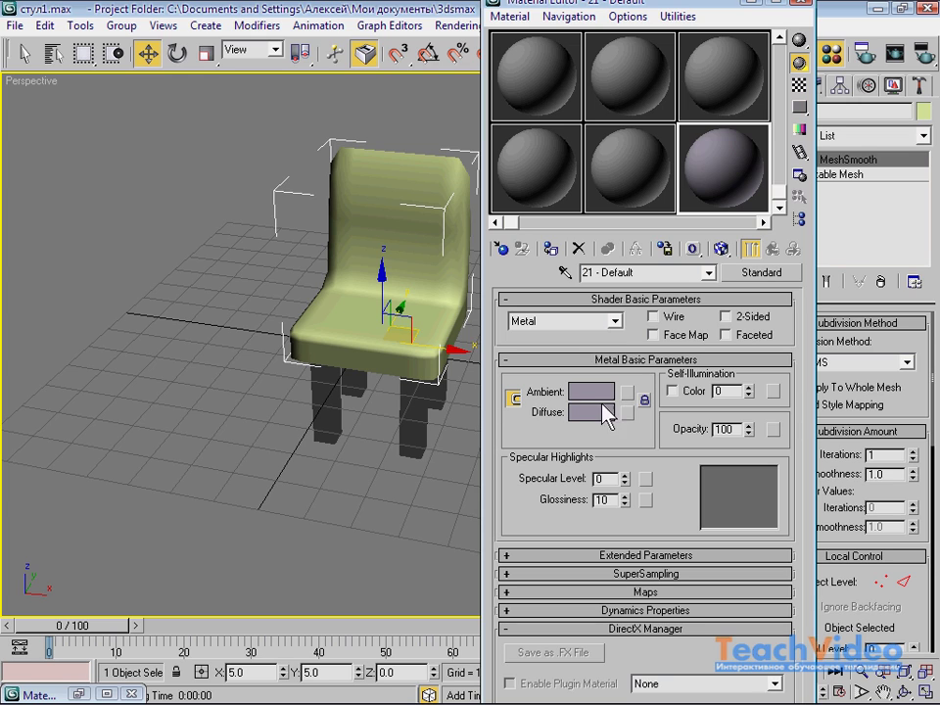
- Lock ambient and diffuse together and set them to periwinkle blue with saturation 122 (RGB 125, 125, 240)
{"action": "left_click", "coordinate": [512, 395]}
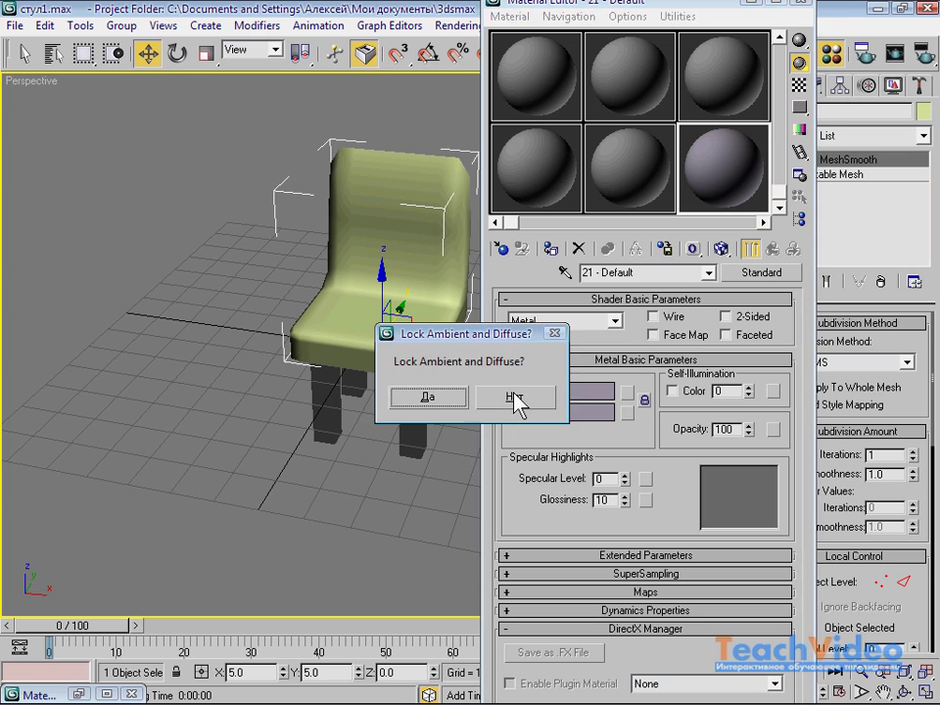
{"action": "left_click", "coordinate": [458, 402]}
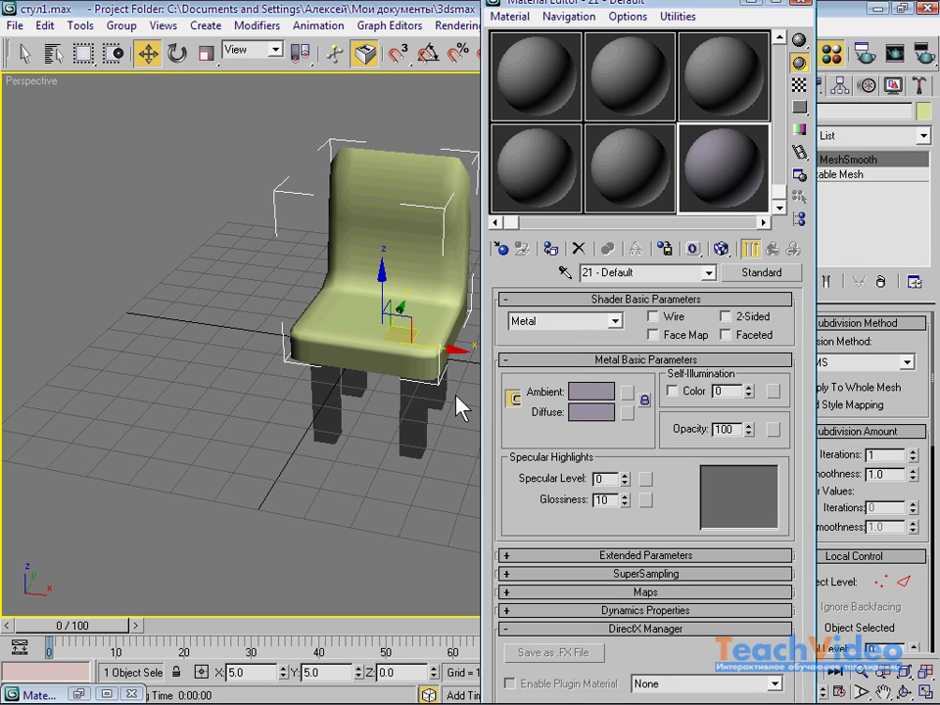
{"action": "left_click", "coordinate": [586, 412]}
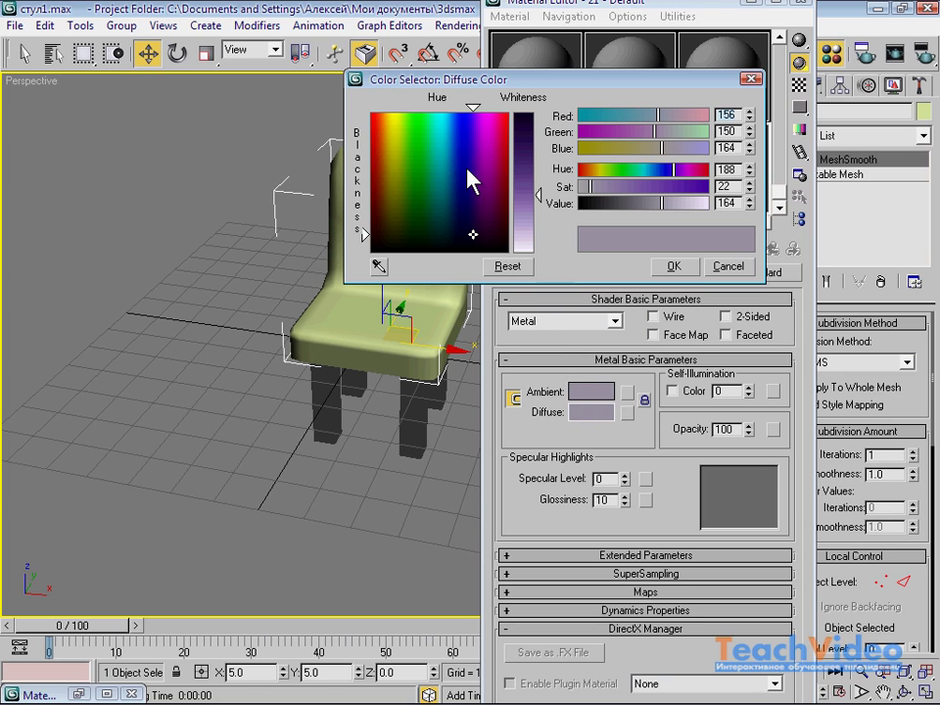
{"action": "left_click_drag", "start_coordinate": [467, 172], "coordinate": [463, 134]}
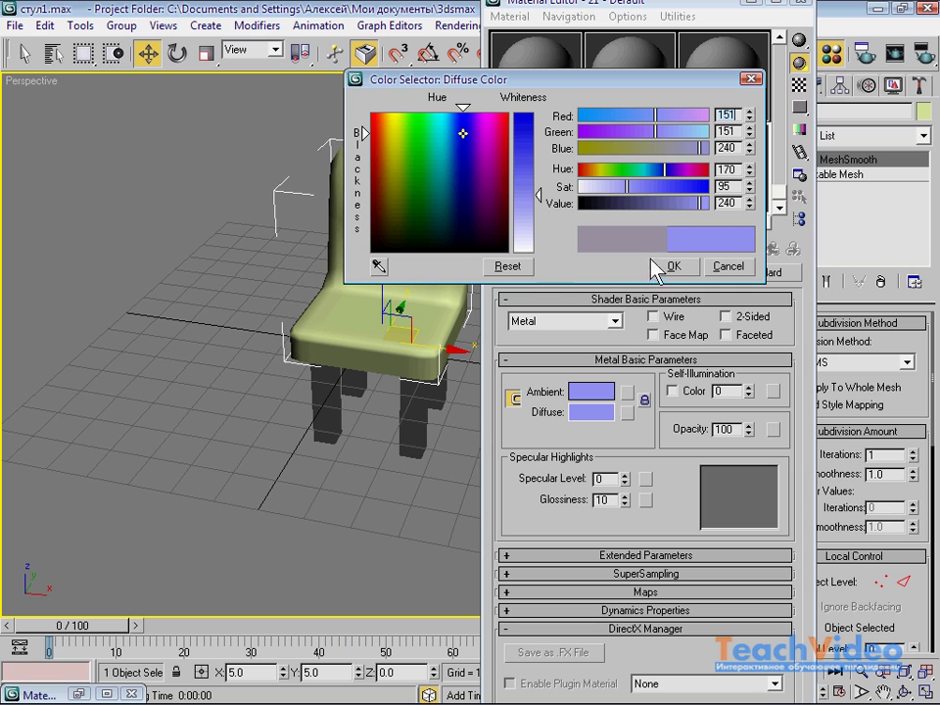
{"action": "mouse_move", "coordinate": [628, 186]}
{"action": "left_mouse_down"}
{"action": "mouse_move", "coordinate": [650, 173]}
{"action": "mouse_move", "coordinate": [666, 179]}
{"action": "left_mouse_up"}
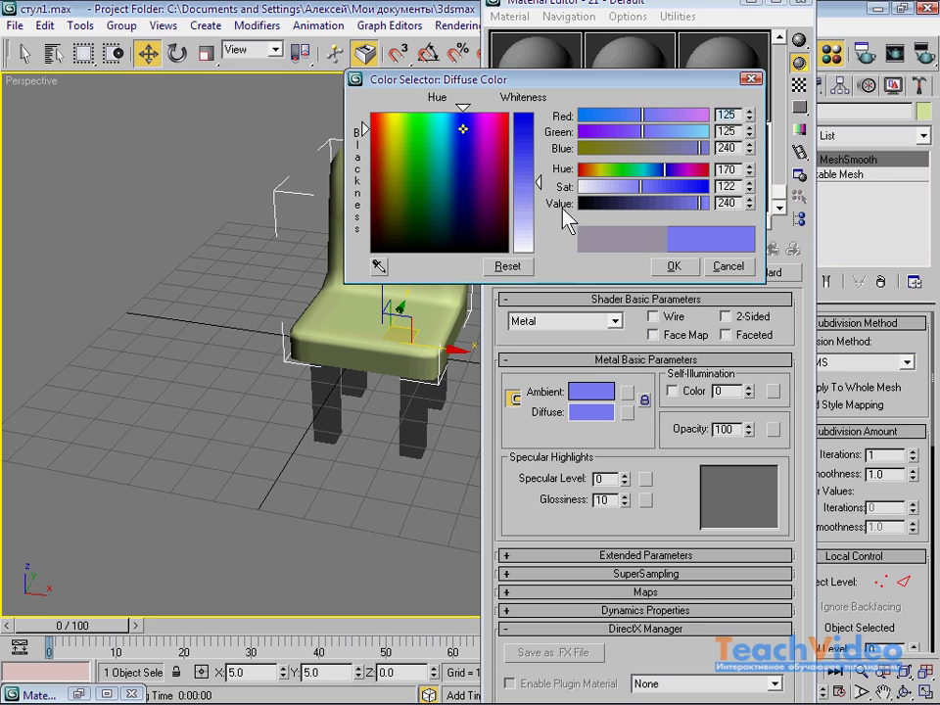
{"action": "left_click", "coordinate": [666, 268]}
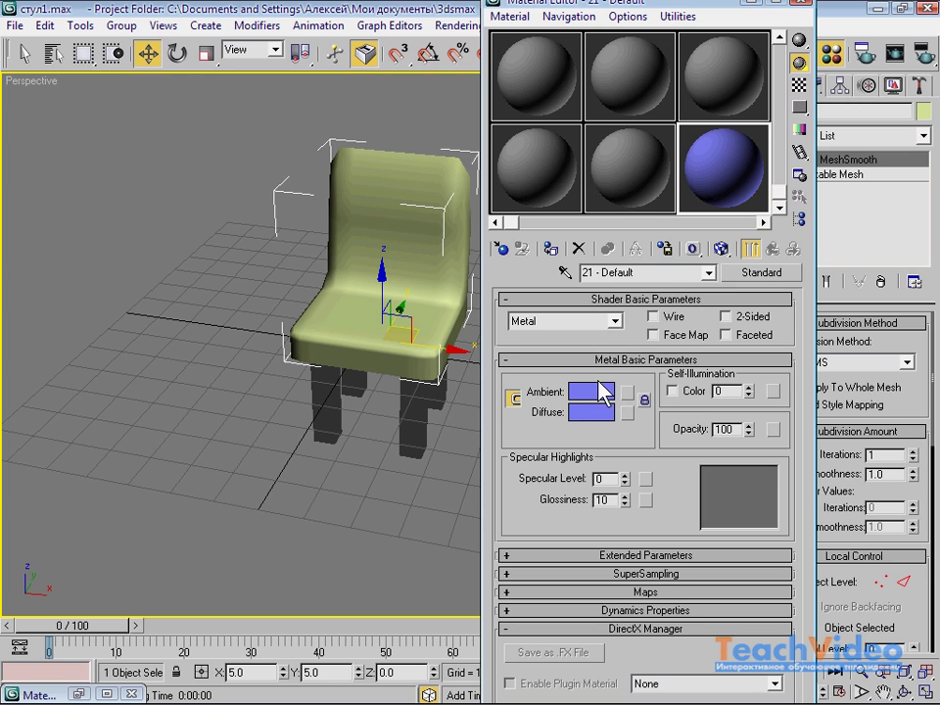
- Set Self-Illumination to 31
{"action": "double_click", "coordinate": [726, 391]}
{"action": "type", "text": "10"}
{"action": "left_click", "coordinate": [750, 387]}
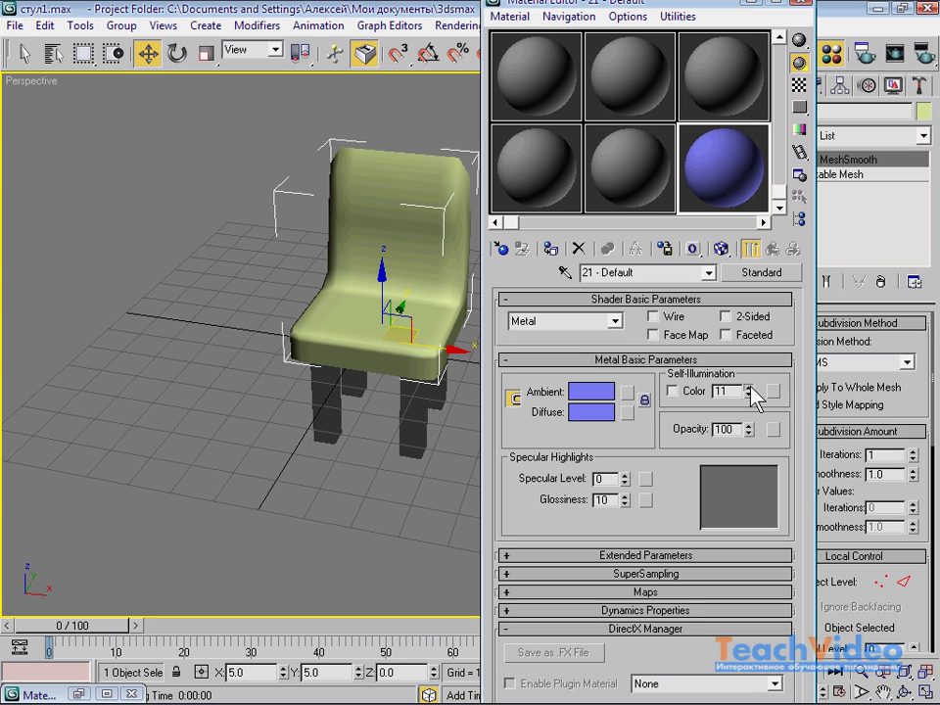
{"action": "left_click", "coordinate": [750, 387]}
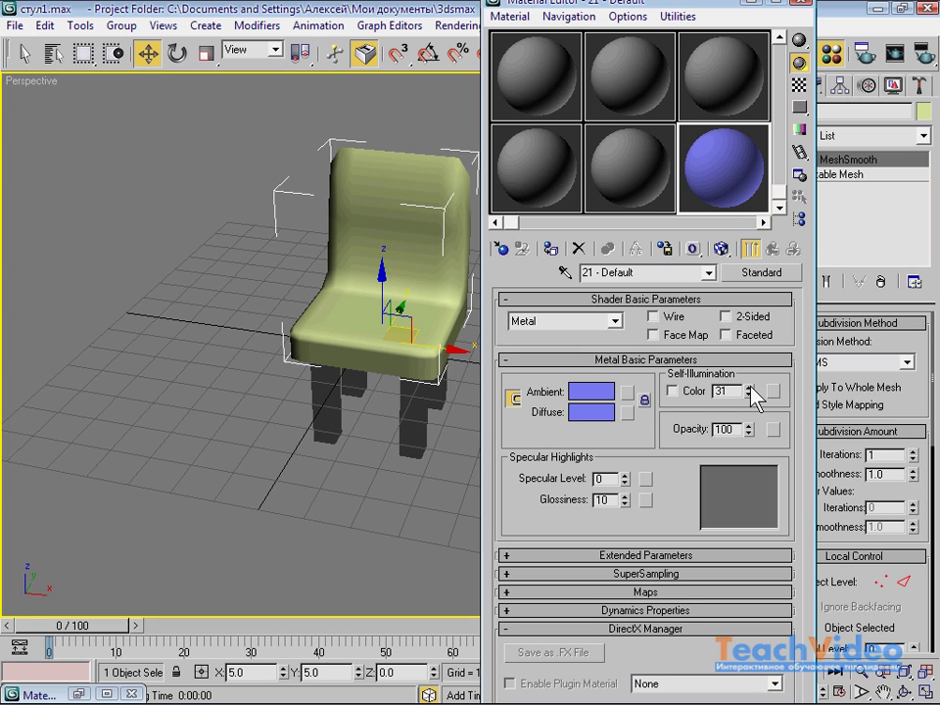
- Lower Opacity to 50 and show a checker background behind the sample sphere
{"action": "left_click", "coordinate": [751, 432]}
{"action": "left_click_drag", "start_coordinate": [751, 432], "coordinate": [750, 432]}
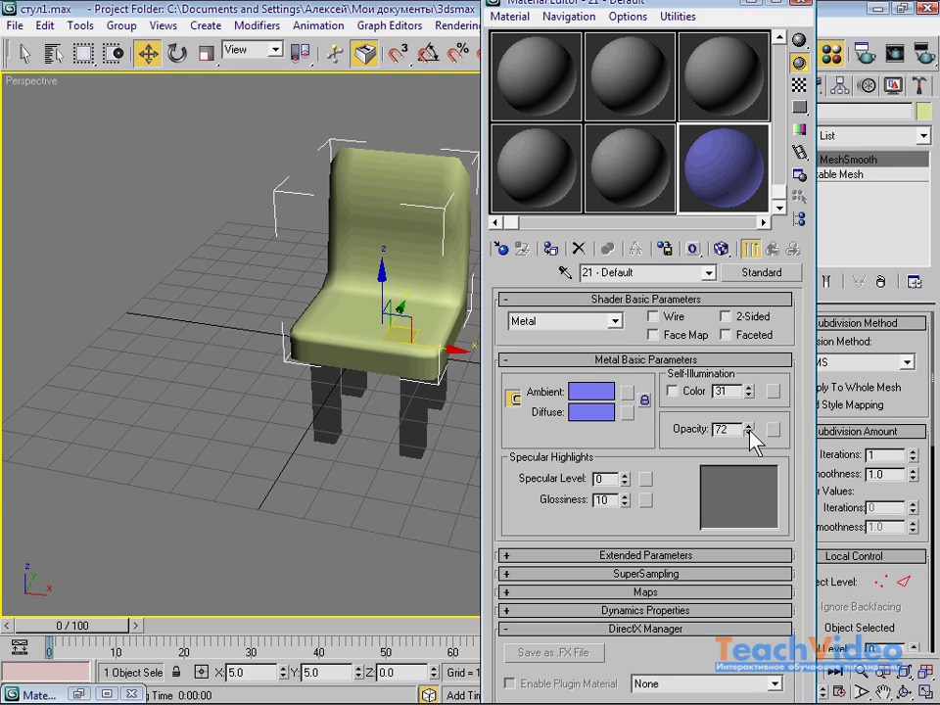
{"action": "left_click", "coordinate": [802, 85]}
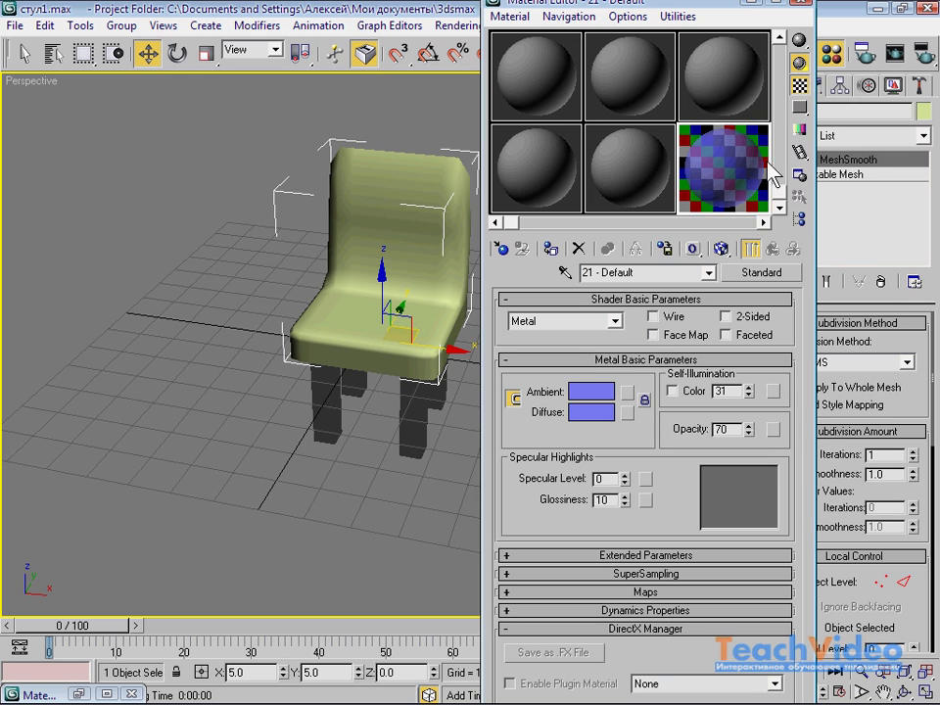
{"action": "left_click", "coordinate": [750, 432]}
{"action": "left_click_drag", "start_coordinate": [749, 434], "coordinate": [749, 434]}
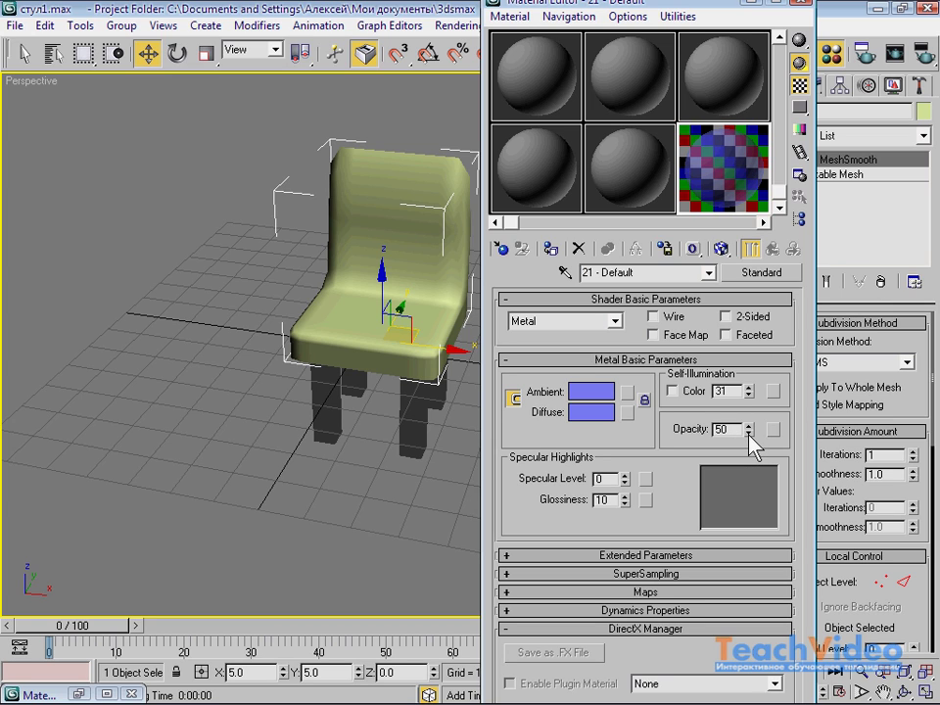